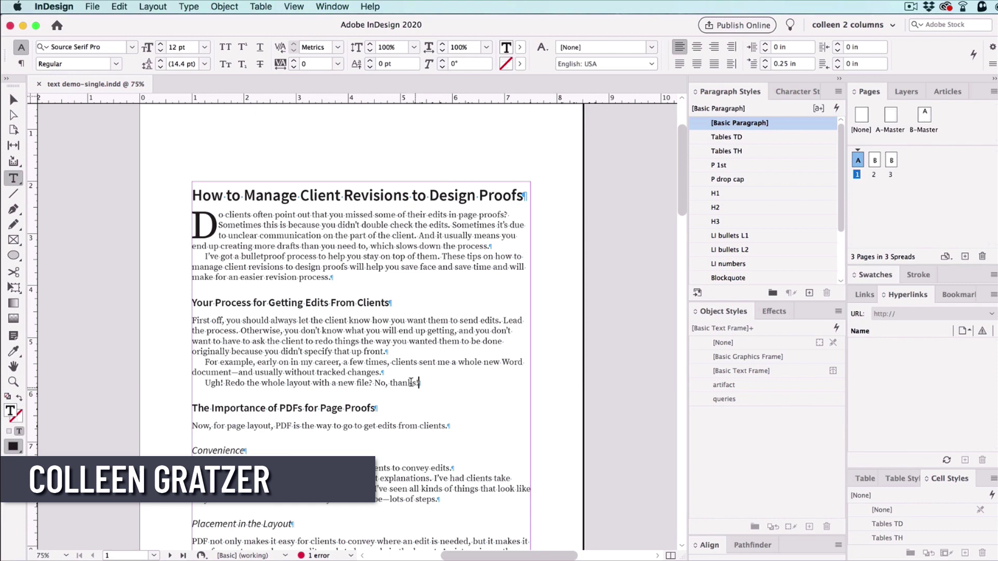
triple_click(409, 382)
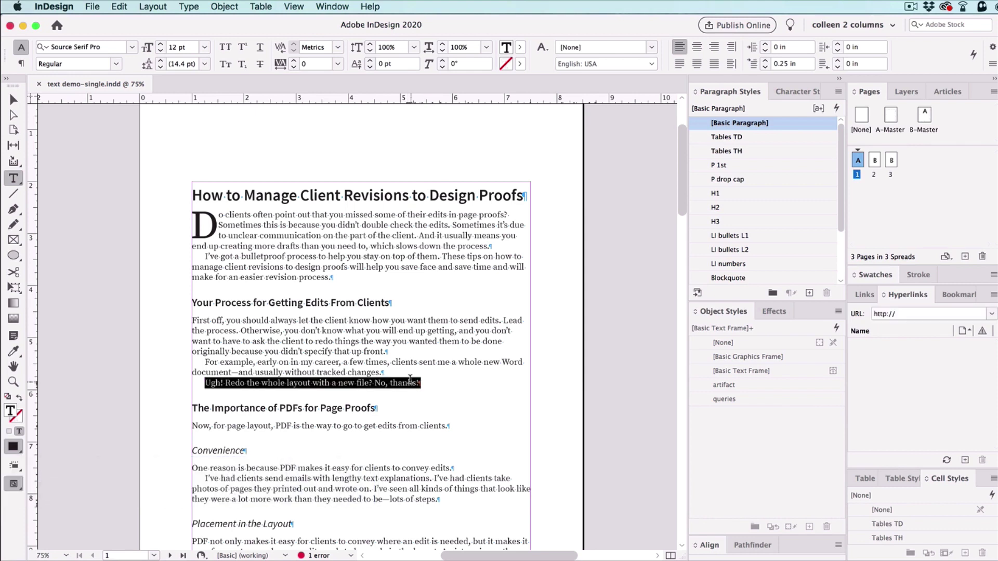
click(161, 45)
click(162, 45)
click(161, 45)
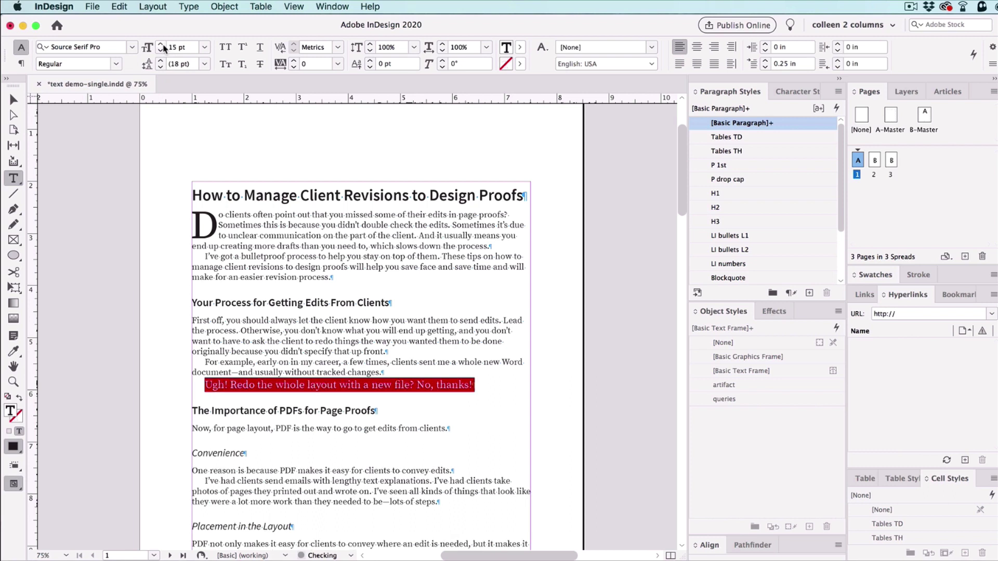
click(162, 45)
click(161, 45)
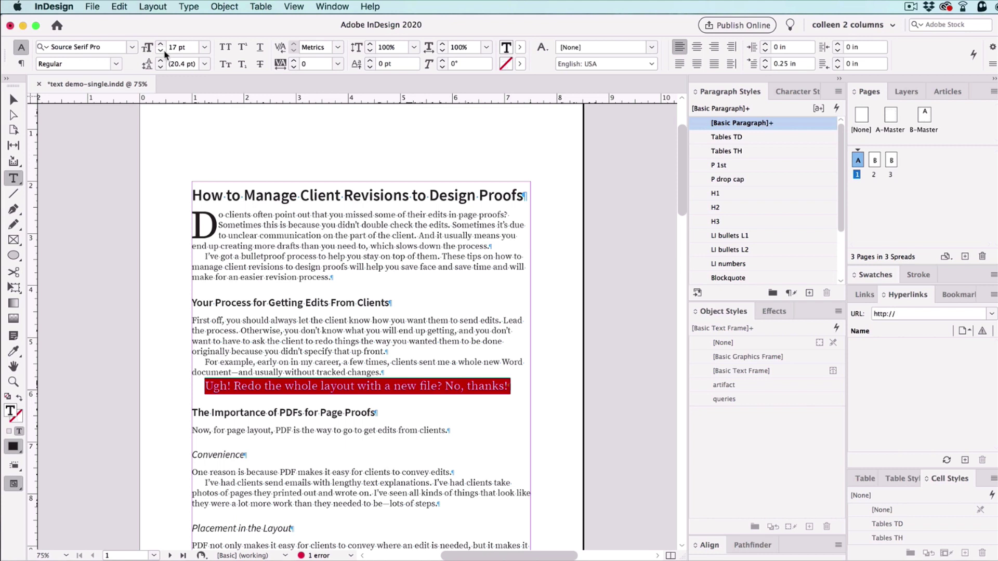
click(796, 297)
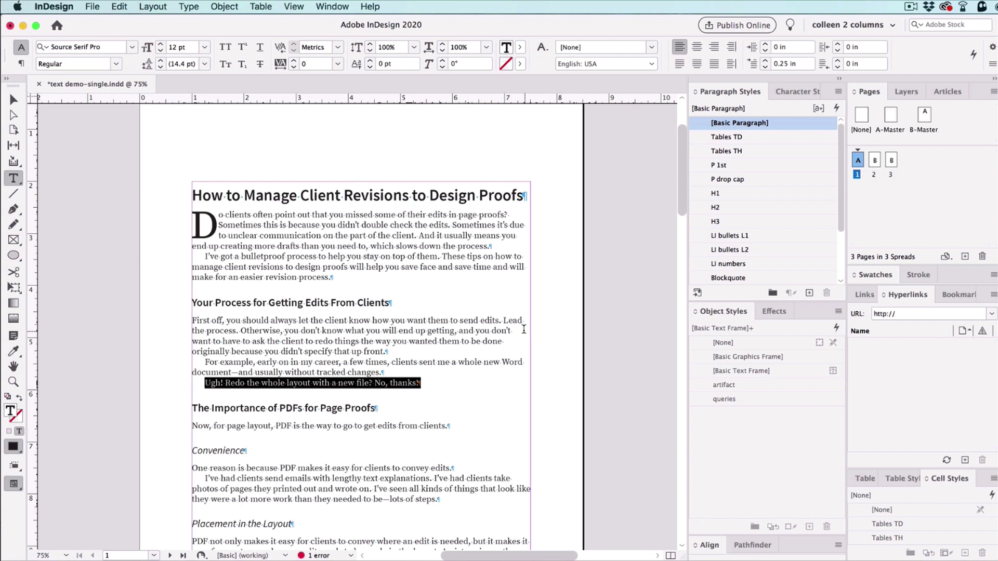
- Step the pull quote's size through 14 and 17 pt, settling at 13 pt
key(super+shift+period)
key(super+shift+period)
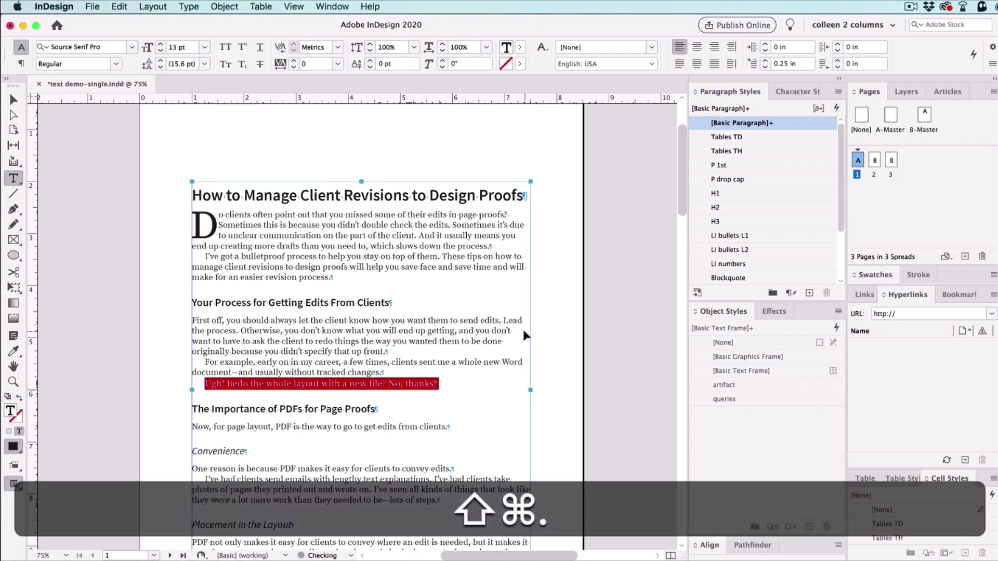
key(super+shift+period)
key(super+shift+period)
key(super+shift+period)
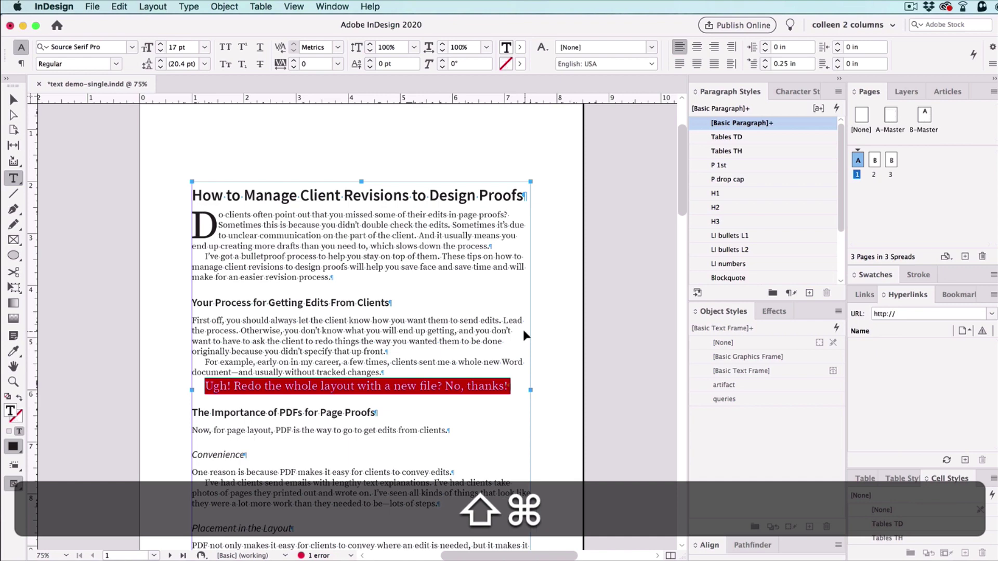
key(super+shift+comma)
key(super+shift+comma)
key(super+shift+comma)
key(super+shift+comma)
key(super+shift+period)
key(super+shift+period)
key(super+shift+period)
key(super+shift+period)
key(super+shift+period)
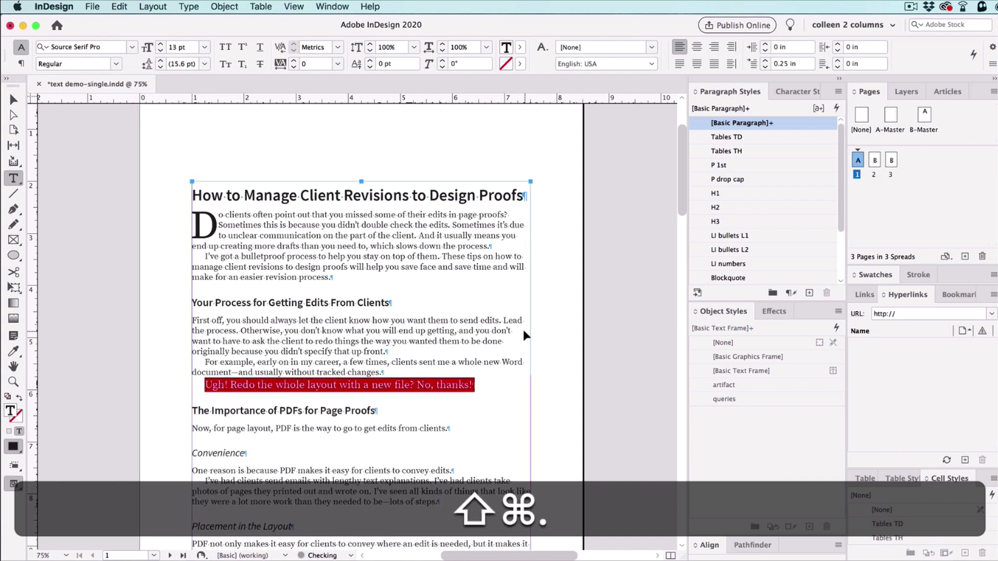
key(super+shift+comma)
key(super+shift+comma)
key(super+shift+comma)
key(super+shift+comma)
key(super+shift+comma)
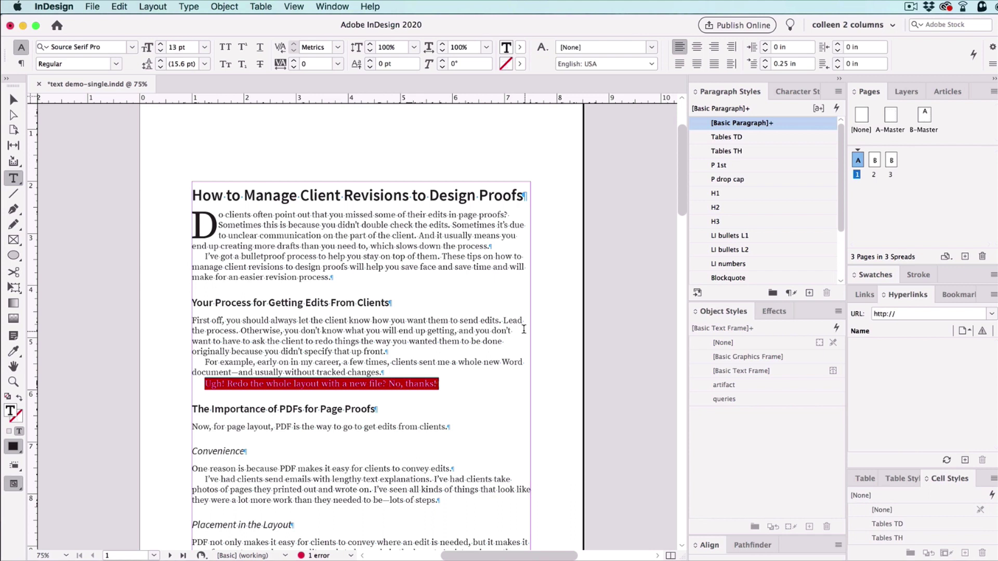
- Clear the pull quote's overrides and resize it in large steps between 12 and 27 pt
click(791, 294)
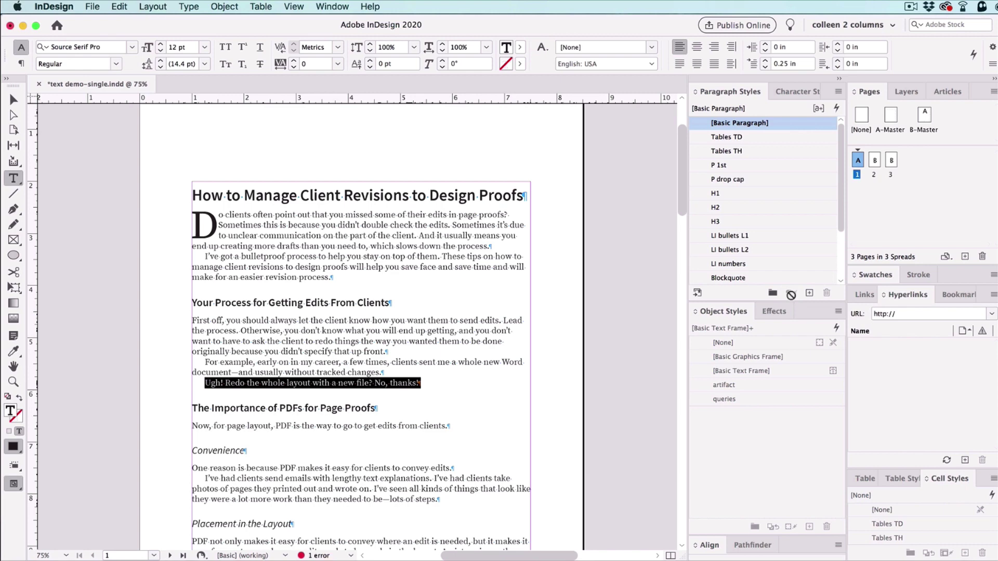
key(alt+shift+super+period)
key(alt+shift+super+period)
key(alt+shift+super+period)
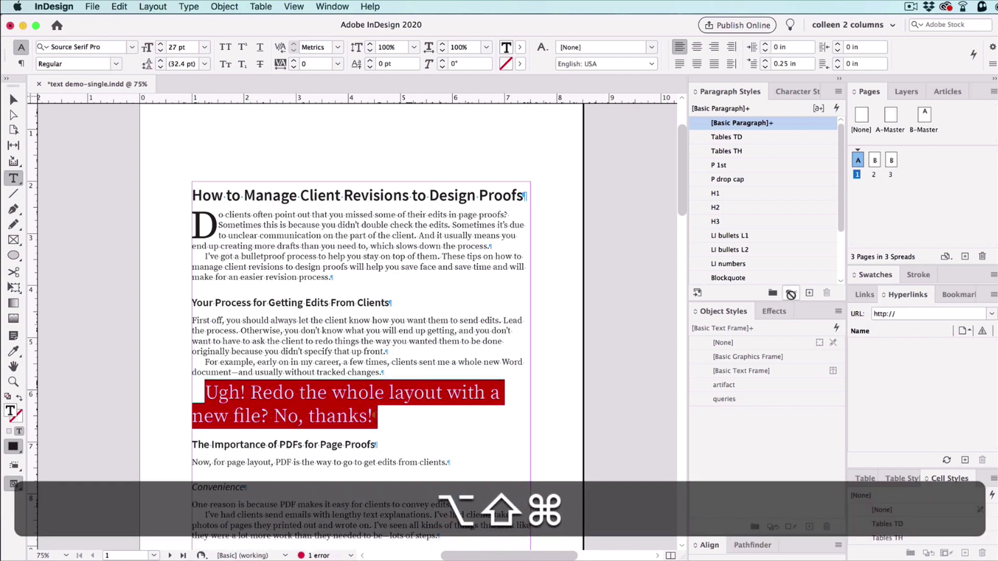
key(alt+shift+super+comma)
key(alt+shift+super+comma)
key(alt+shift+super+comma)
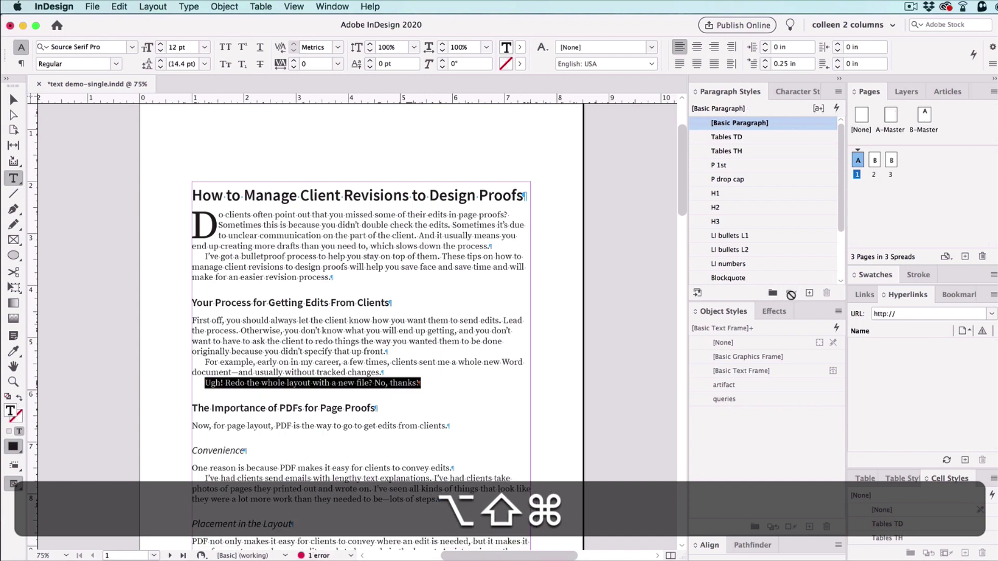
key(alt+shift+super+period)
key(alt+shift+super+period)
key(alt+shift+super+period)
key(alt+shift+super+comma)
key(alt+shift+super+comma)
key(alt+shift+super+comma)
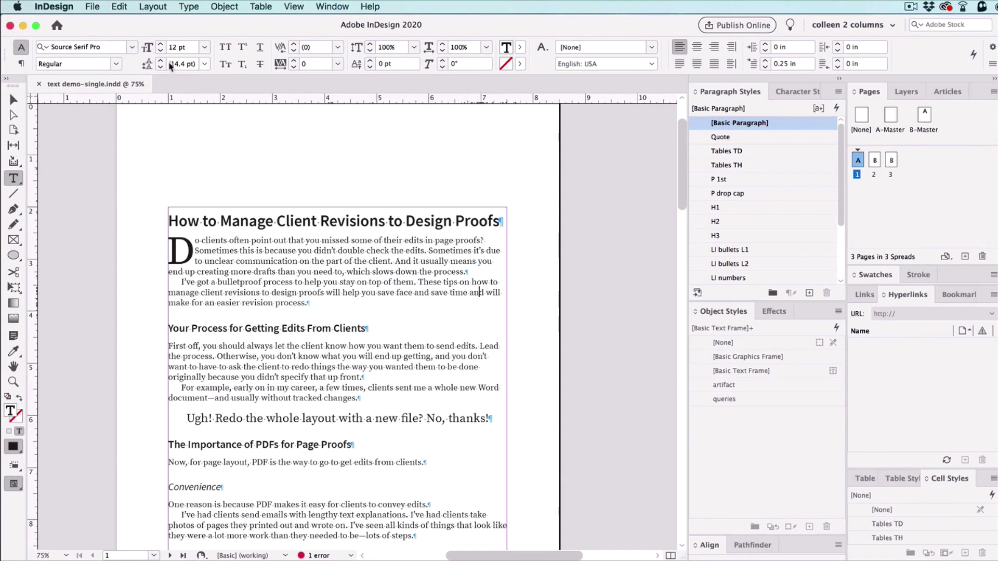
click(162, 61)
click(161, 60)
click(161, 60)
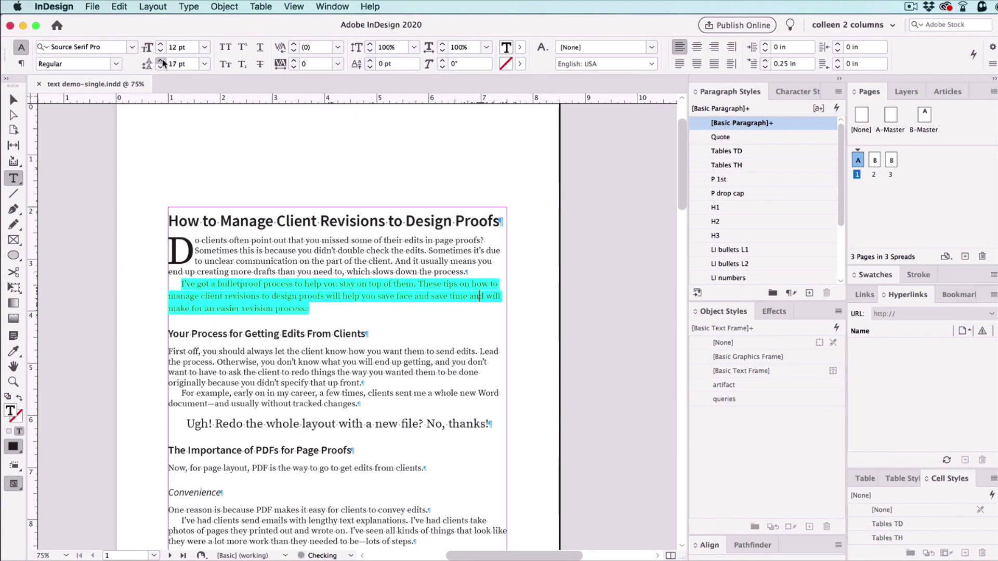
click(162, 61)
click(161, 61)
click(161, 67)
click(161, 67)
click(161, 67)
click(161, 67)
click(161, 67)
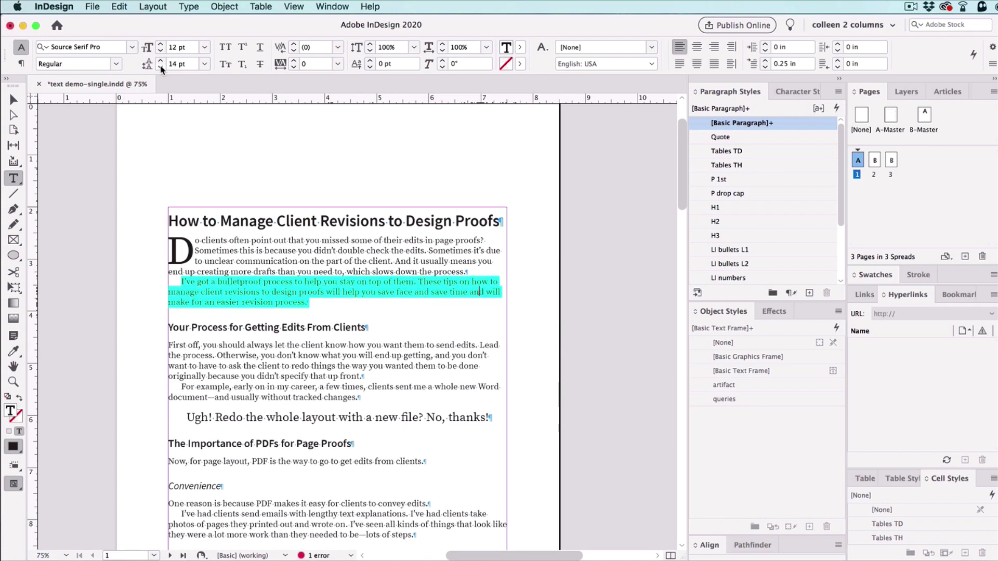
click(792, 295)
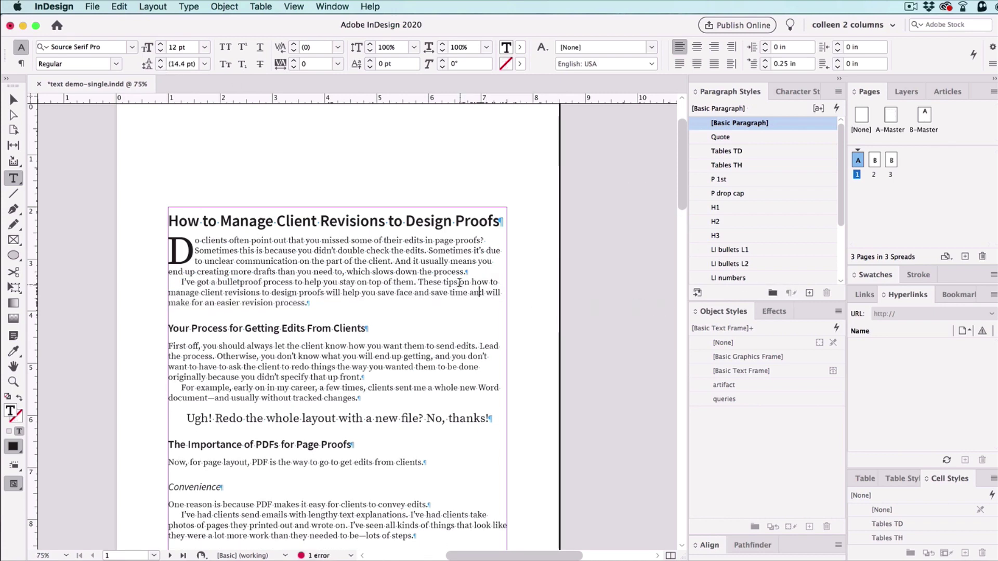
- Raise the 'bulletproof process' paragraph's leading to 19.4 pt, undoing a stray change
key(alt+Down)
key(alt+Down)
key(alt+Down)
key(alt+Down)
key(alt+Down)
key(alt+Up)
key(alt+Up)
key(alt+Up)
key(alt+Up)
key(alt+Up)
key(alt+Down)
key(alt+Down)
key(alt+Down)
key(alt+Down)
key(alt+Down)
key(super)
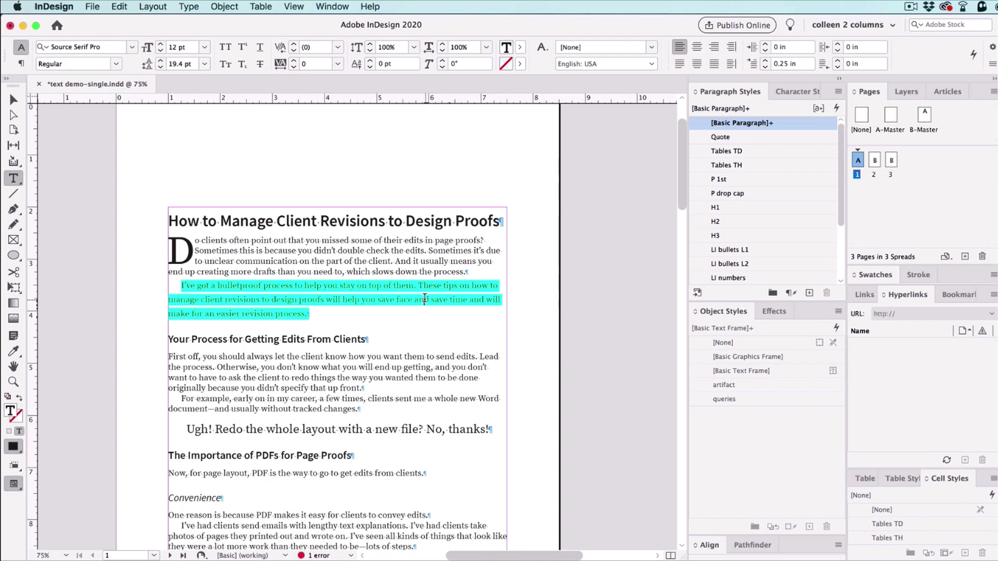
key(super+z)
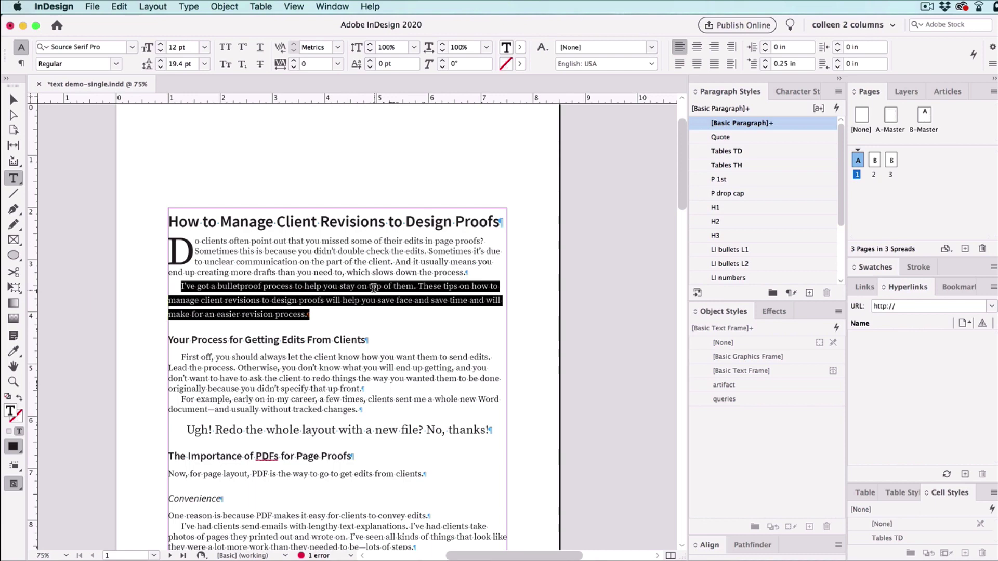
- Shift the paragraph's leading in large steps to 24.4 pt, then bring up Preferences with Cmd+K
key(alt+super)
key(alt+super+Down)
key(alt+super+Down)
key(alt+super+Down)
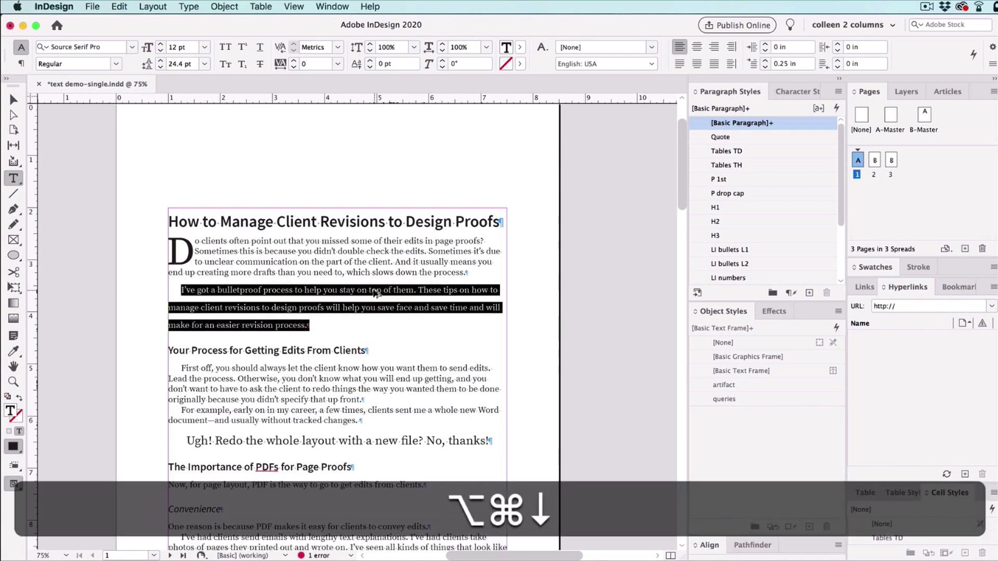
key(alt+super+Down)
key(alt+super+Up)
key(alt+super+Up)
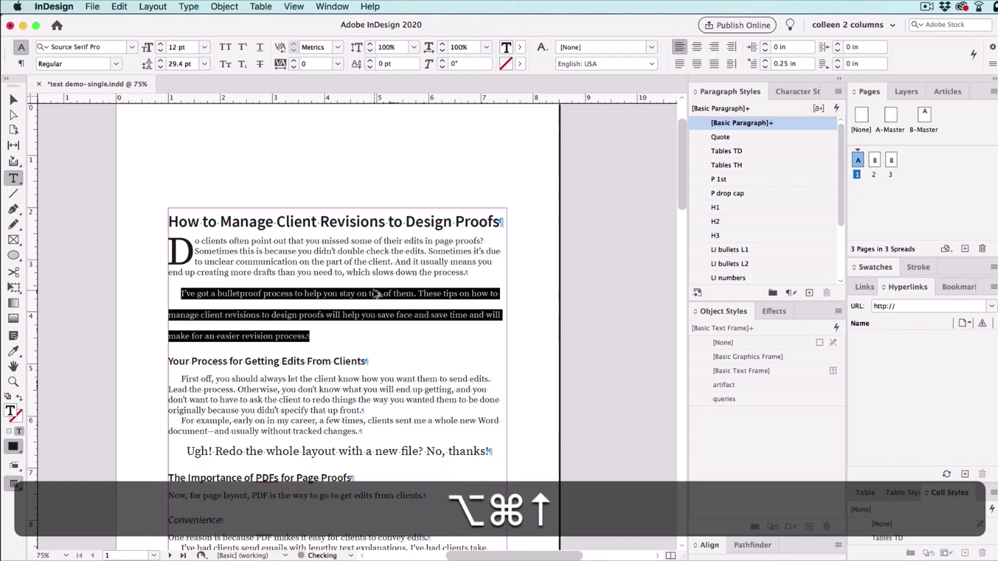
key(alt+super+Up)
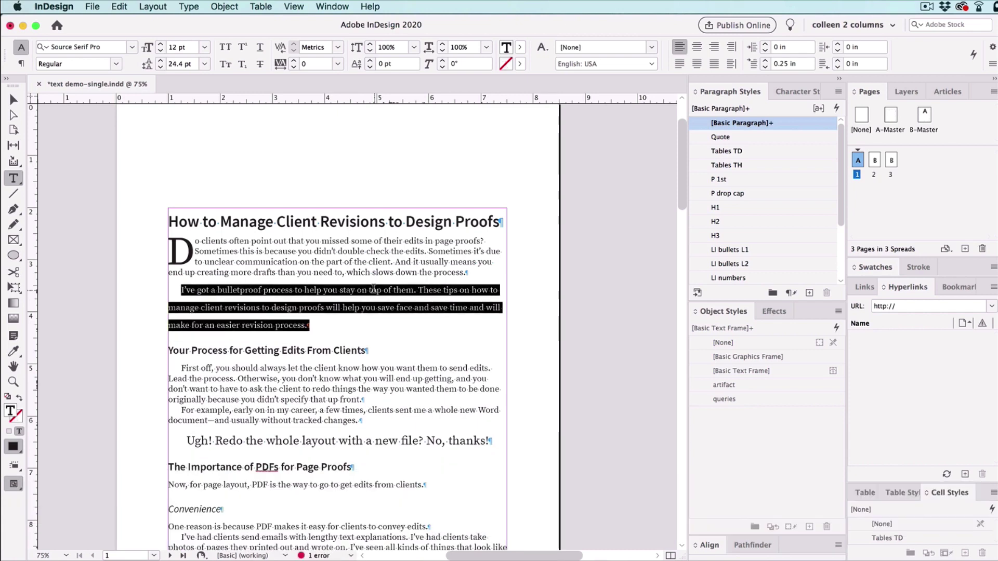
key(super+k)
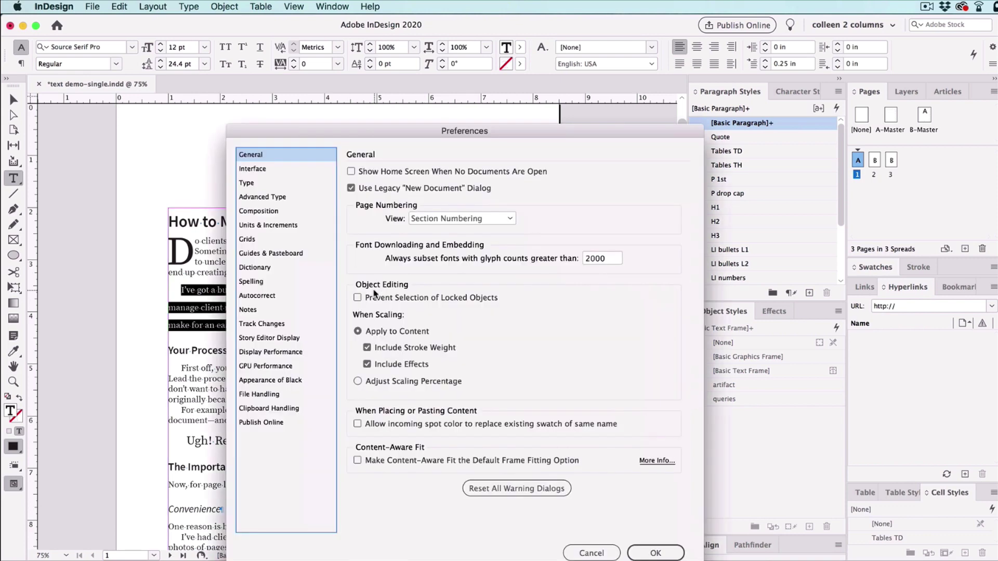
- Confirm the Units & Increments Size/Leading value is 1 pt and close Preferences unchanged
click(294, 226)
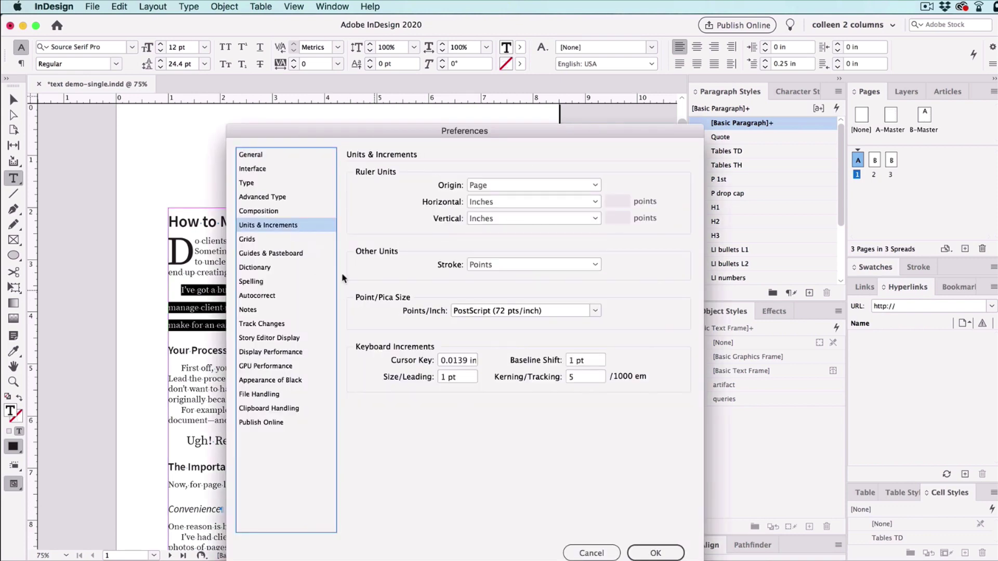
click(444, 378)
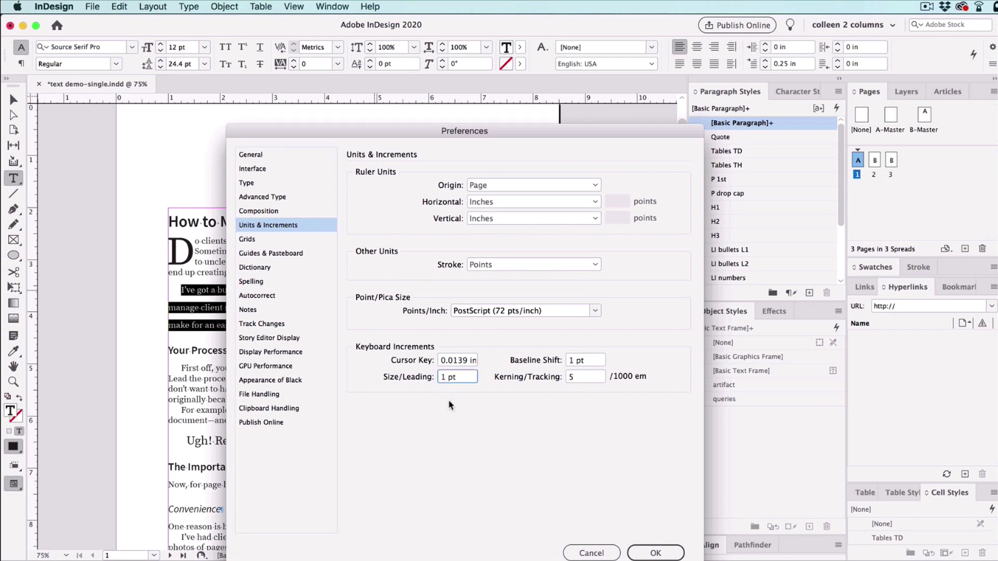
key(Return)
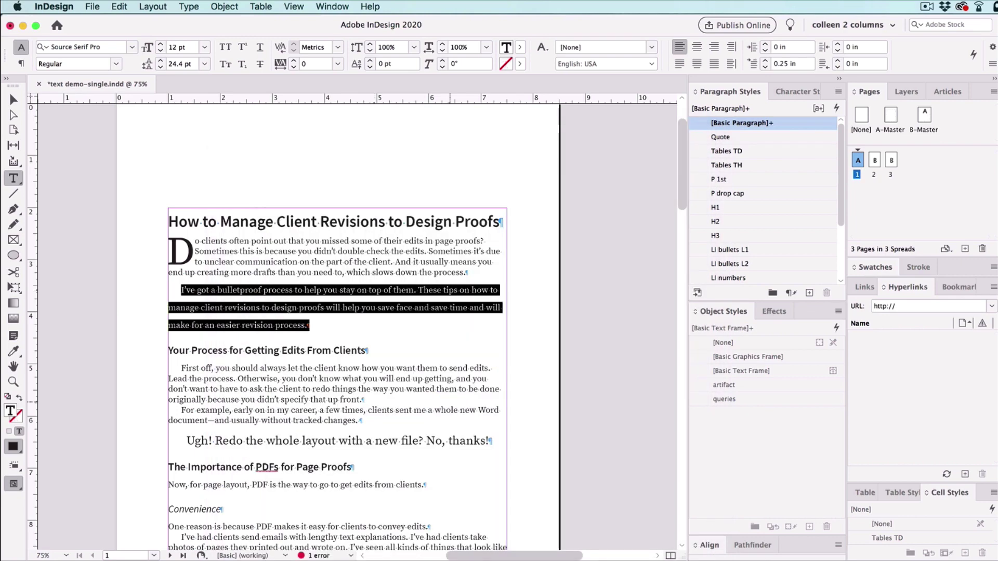
click(359, 467)
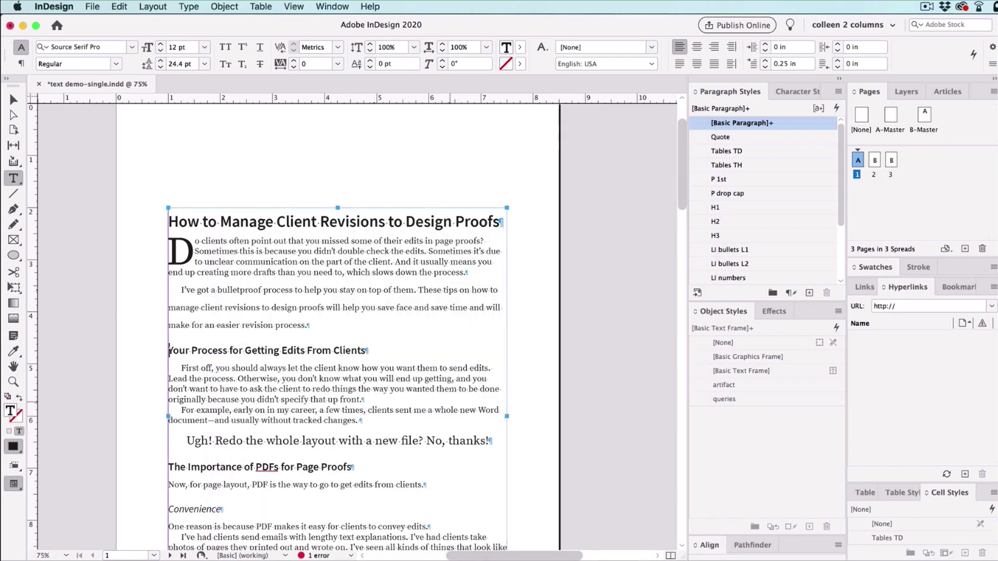
- Try much looser and tighter leading on the bulletproof-process paragraph using the leading shortcuts
click(362, 307)
key(alt+Down)
key(alt+Down)
key(alt+Down)
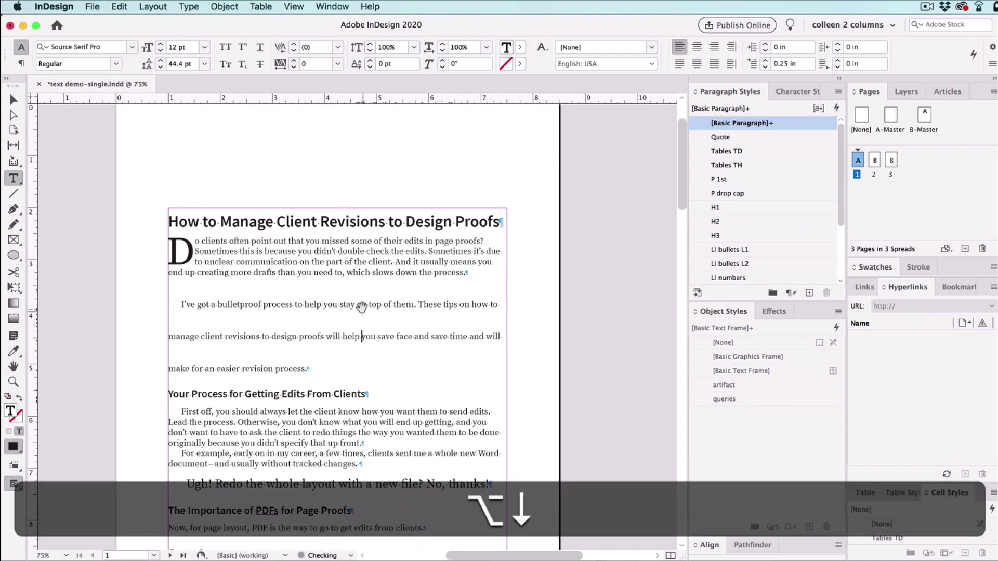
key(alt+super+Down)
key(alt+super+Up)
key(alt+super+Up)
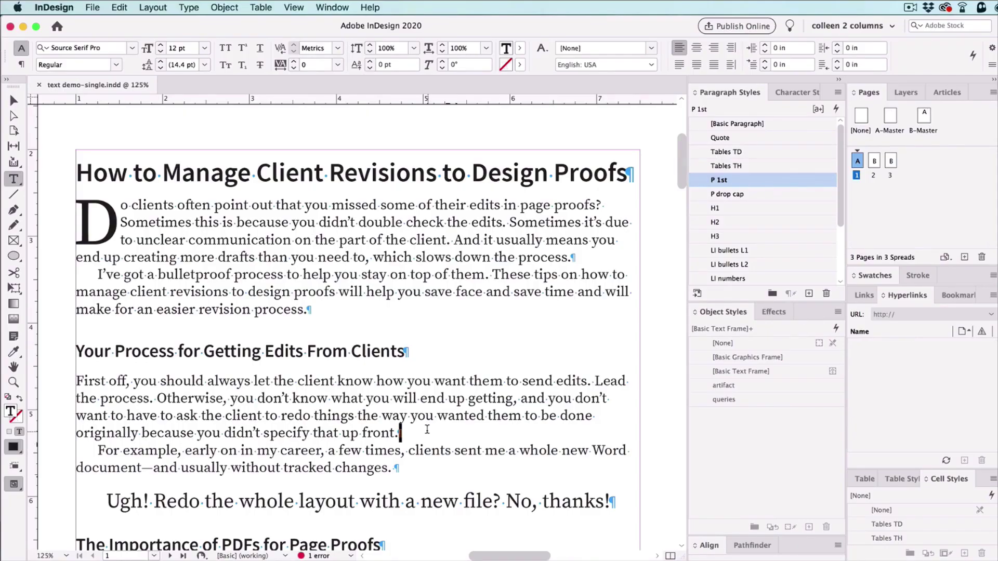
- Join the 'For example' paragraph to the one above and select Otherwise through changes
key(Delete)
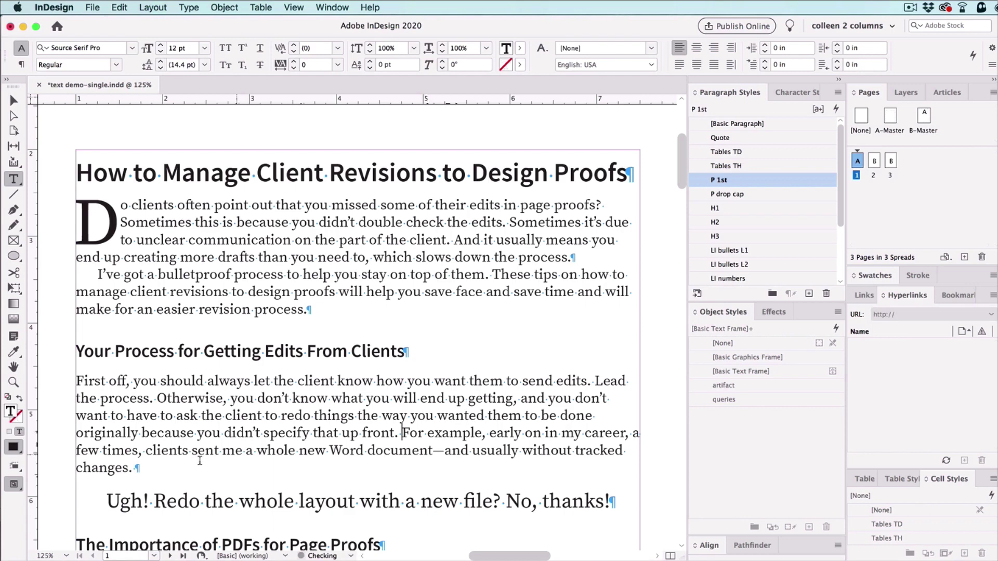
double_click(87, 463)
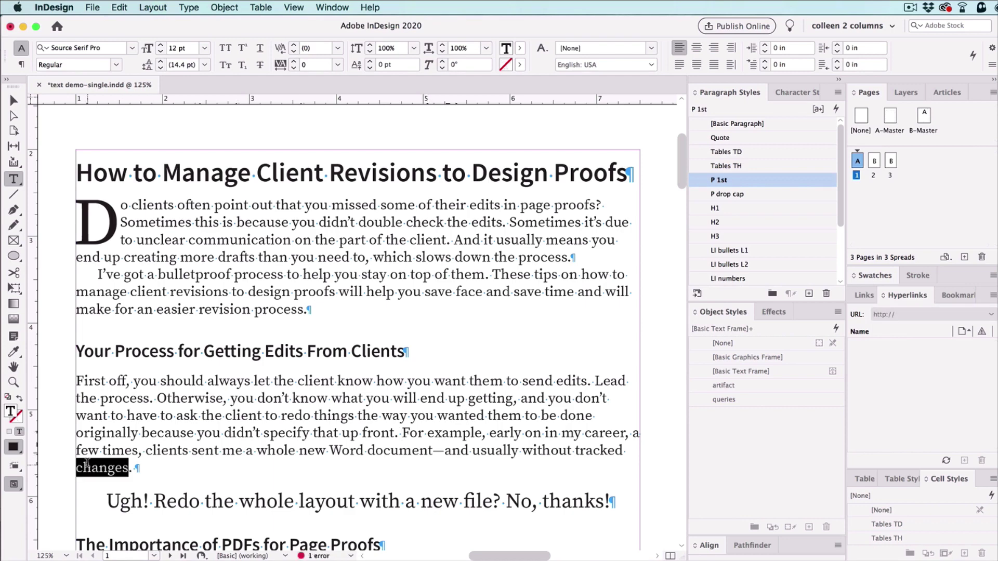
click(142, 465)
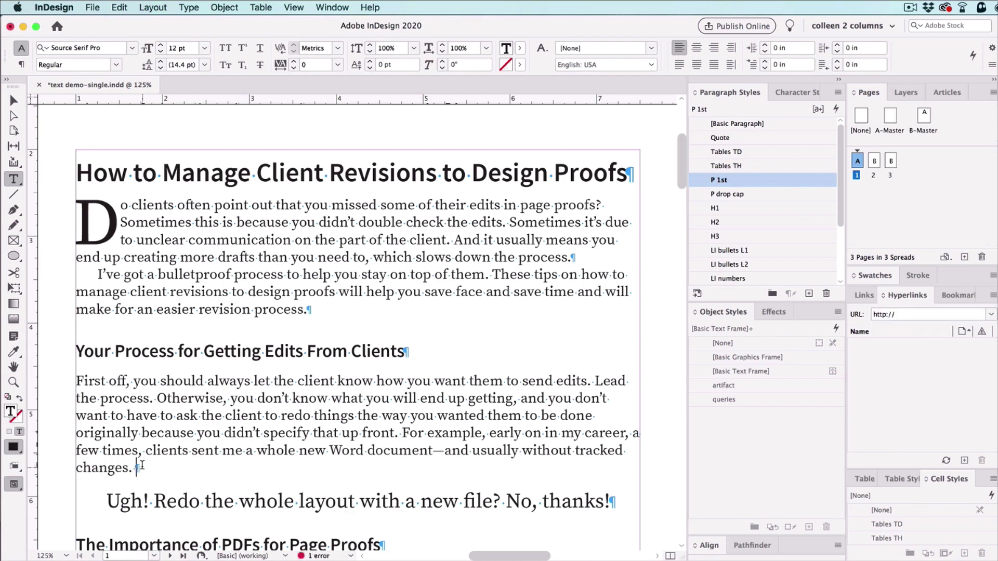
drag(141, 466, 157, 395)
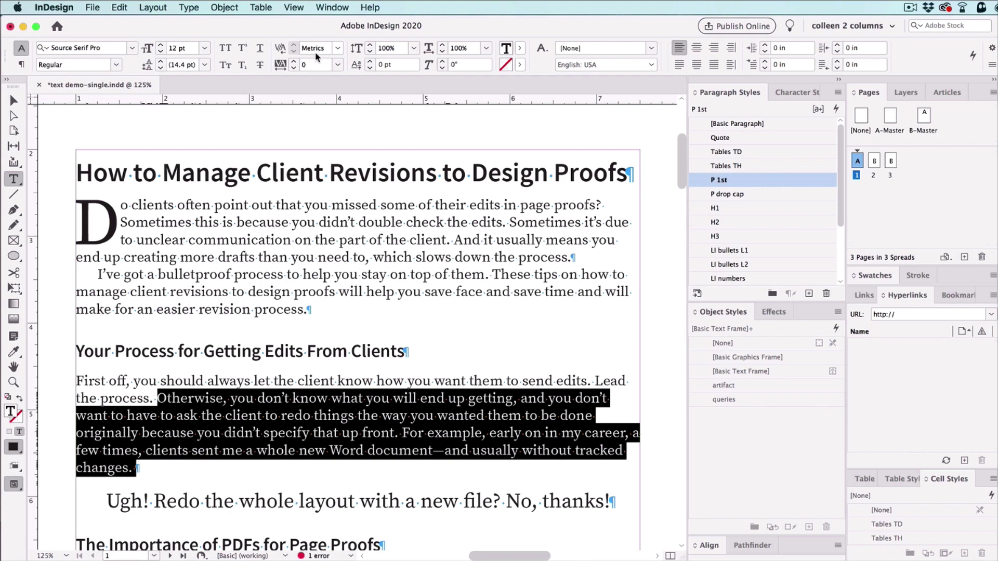
- Set the selection's tracking to -5, then -10, then clear it back to 0
click(338, 65)
click(341, 144)
click(339, 66)
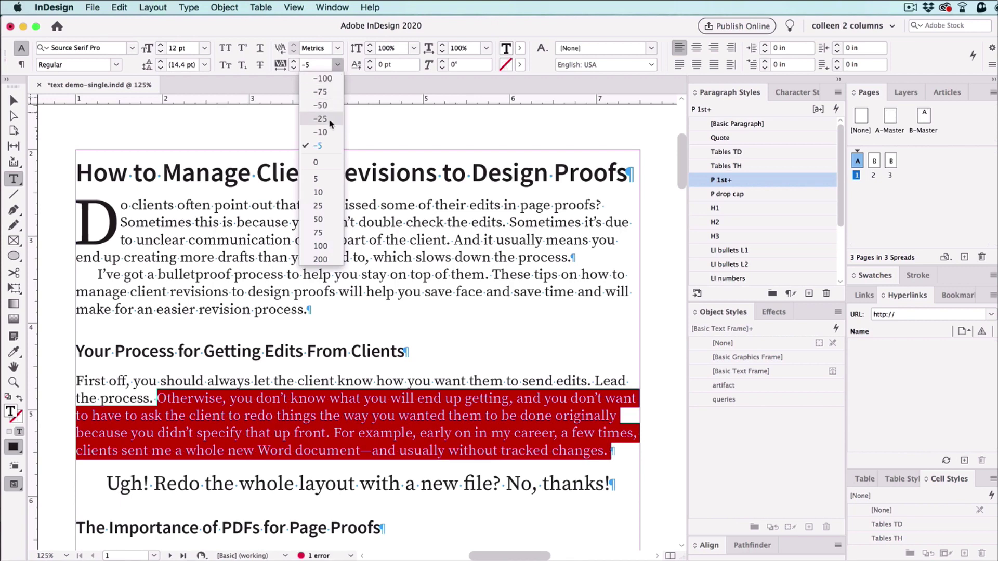
click(336, 134)
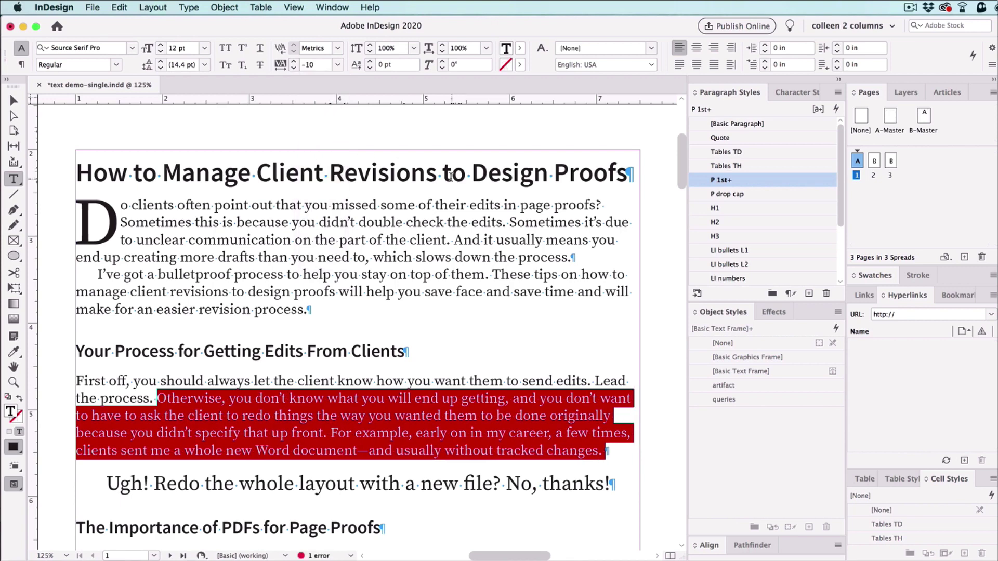
click(790, 294)
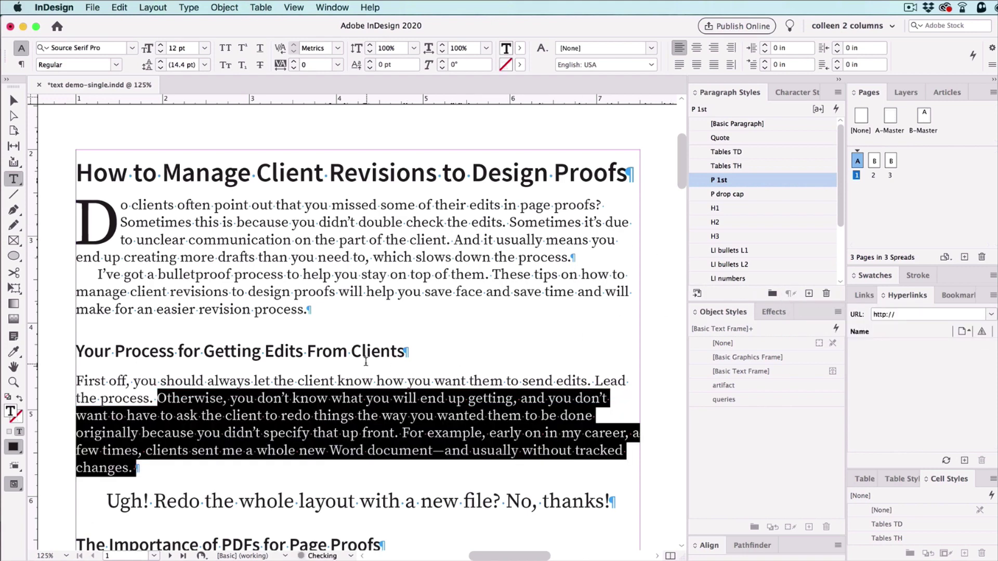
- Tighten the Otherwise-to-changes text's tracking in 5-unit steps, ending at -5
key(alt+Left)
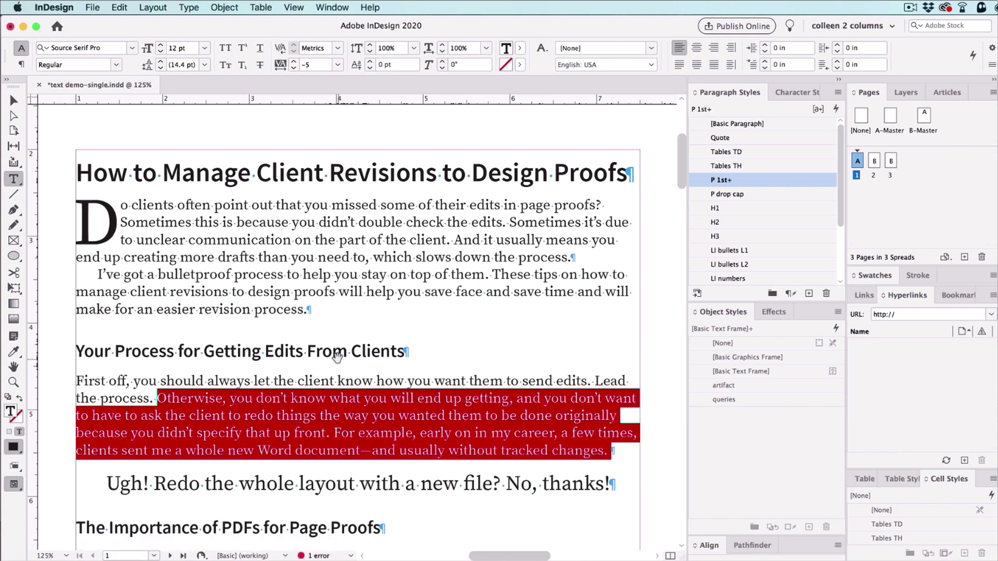
key(alt+Left)
key(alt+Left)
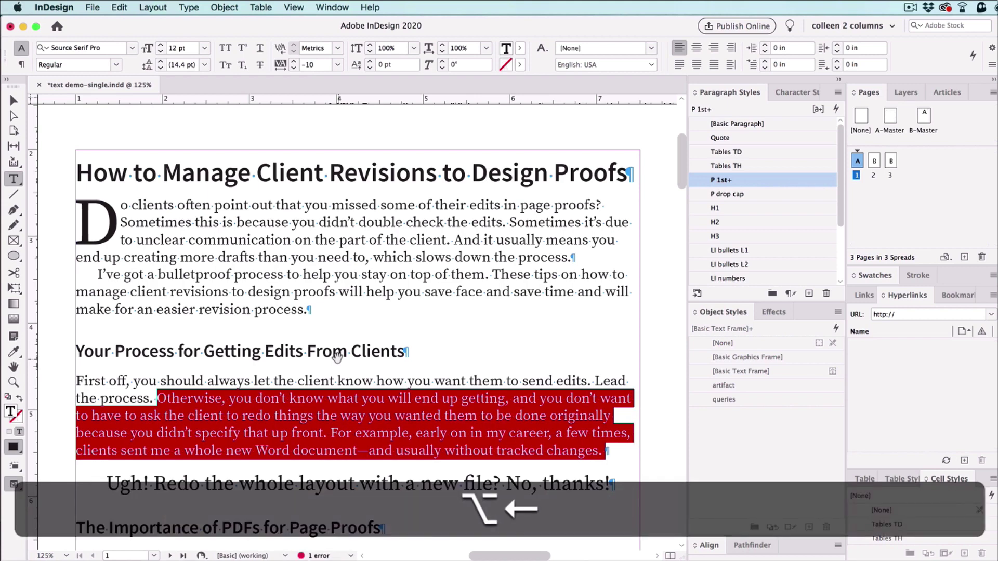
key(alt+Left)
key(alt+Left)
key(alt+Right)
key(alt+Right)
key(alt+Right)
key(super+k)
click(294, 227)
click(582, 378)
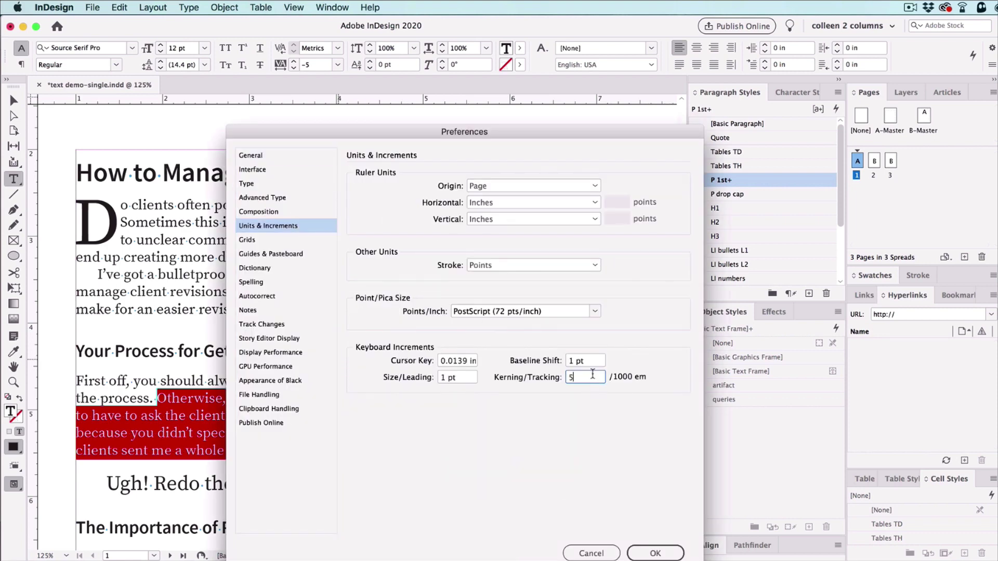
click(655, 552)
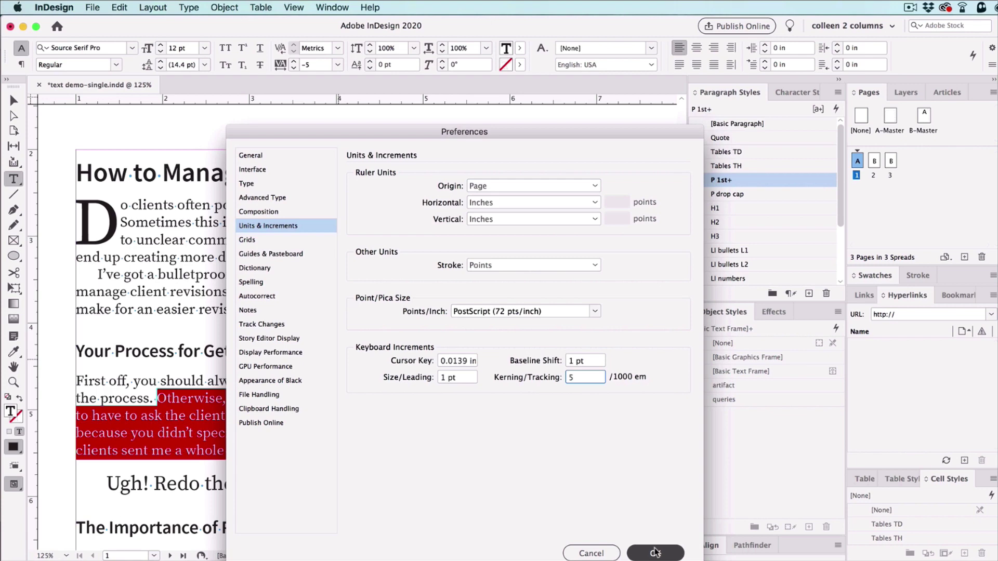
click(655, 552)
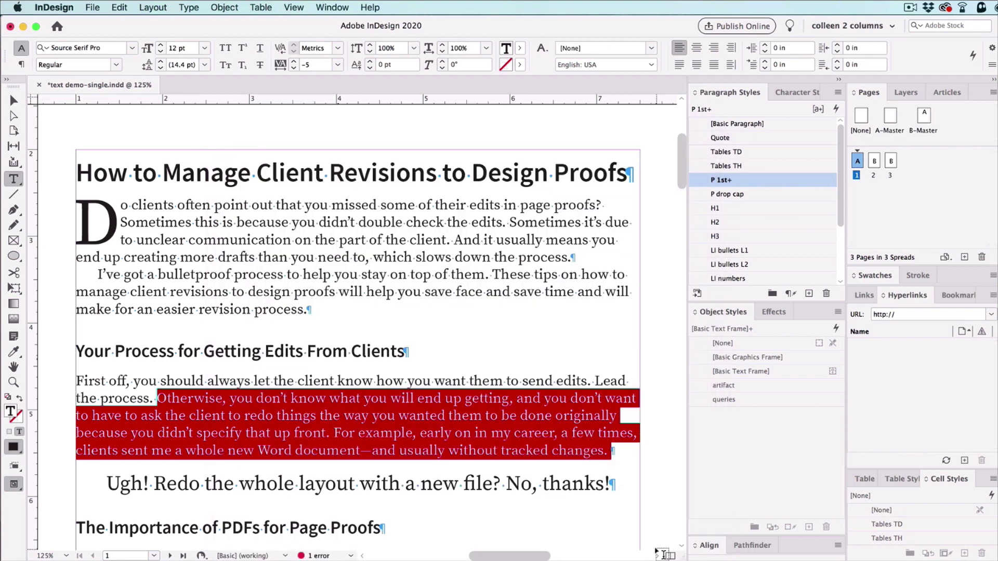